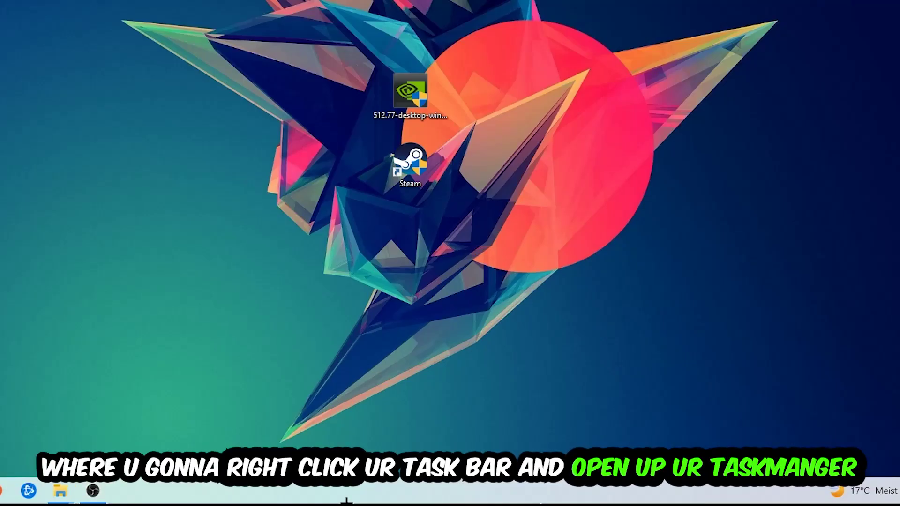
- Open Task Manager full screen and bring up the end-task menu for Console Window Host
{"action": "right_click", "coordinate": [379, 497]}
{"action": "left_click", "coordinate": [408, 439]}
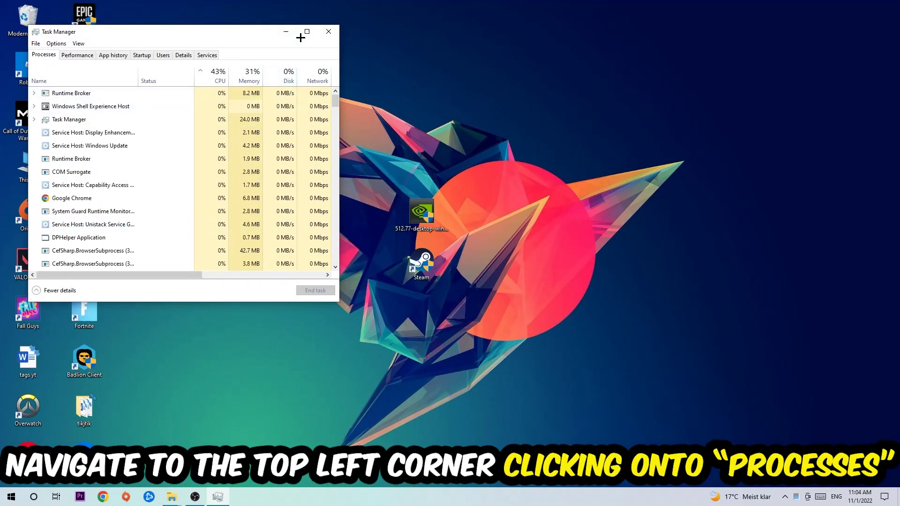
{"action": "left_click", "coordinate": [306, 31]}
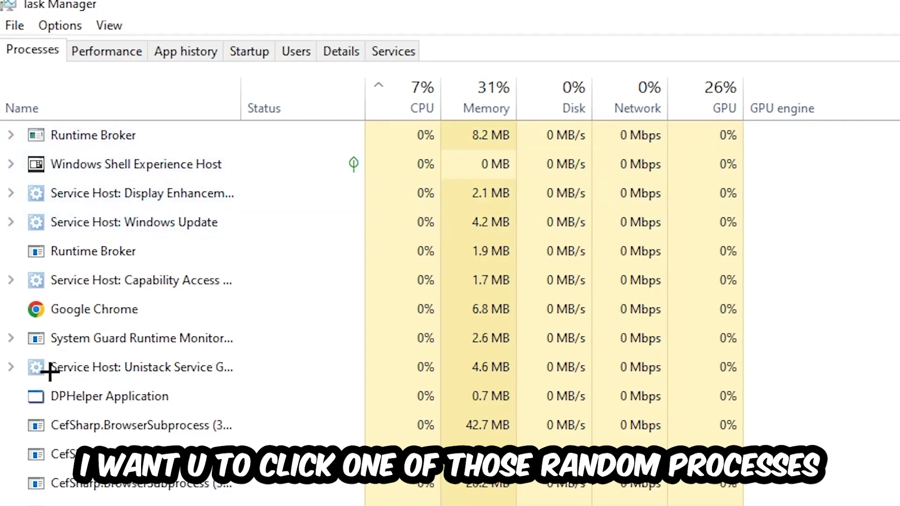
{"action": "left_click", "coordinate": [383, 396]}
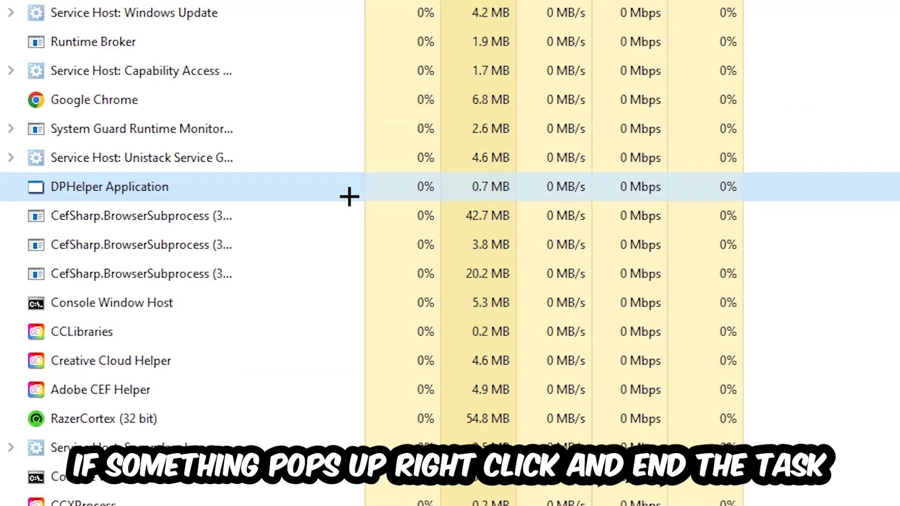
{"action": "right_click", "coordinate": [297, 313]}
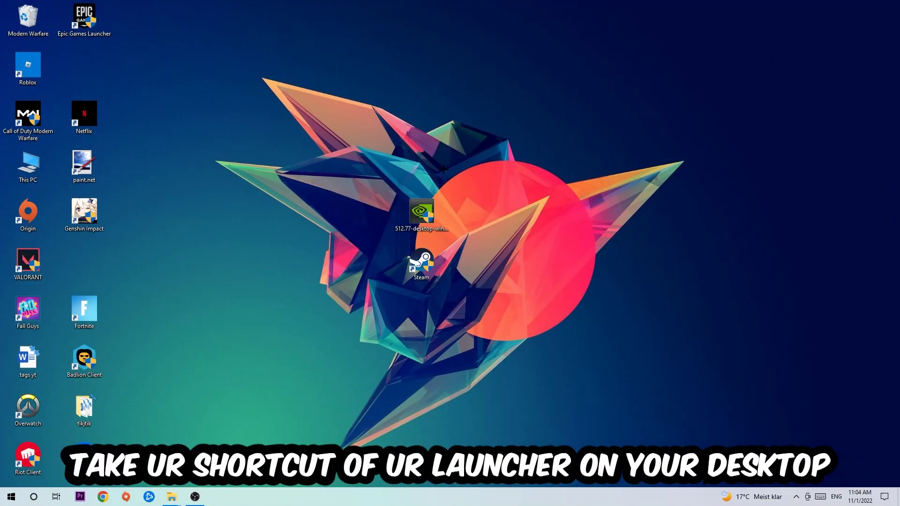
- Drag the Steam shortcut from the desktop centre to the upper right area
{"action": "left_click_drag", "start_coordinate": [421, 264], "coordinate": [565, 240]}
{"action": "left_click_drag", "start_coordinate": [547, 155], "coordinate": [513, 141]}
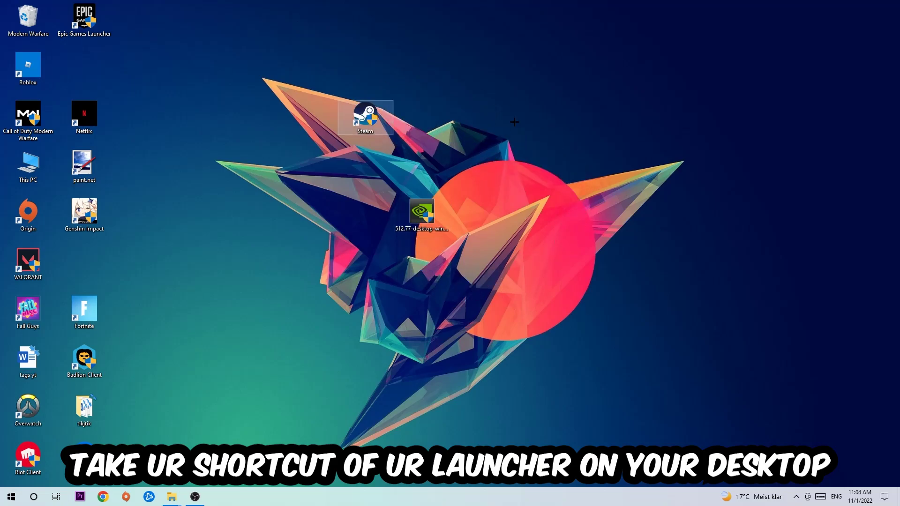
{"action": "mouse_move", "coordinate": [365, 116]}
{"action": "left_mouse_down"}
{"action": "mouse_move", "coordinate": [534, 117]}
{"action": "mouse_move", "coordinate": [309, 117]}
{"action": "left_mouse_up"}
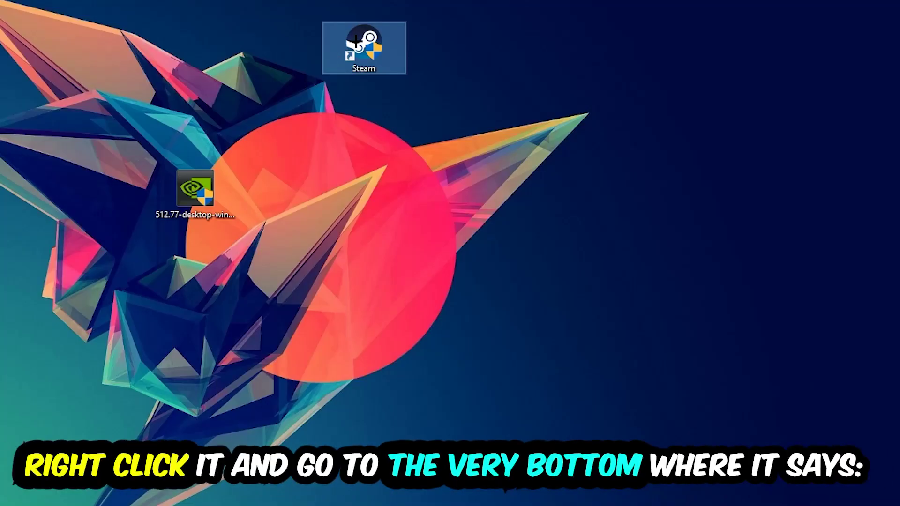
- Give the Steam shortcut Windows 8 compatibility with admin rights, then place it above the driver installer
{"action": "right_click", "coordinate": [402, 40]}
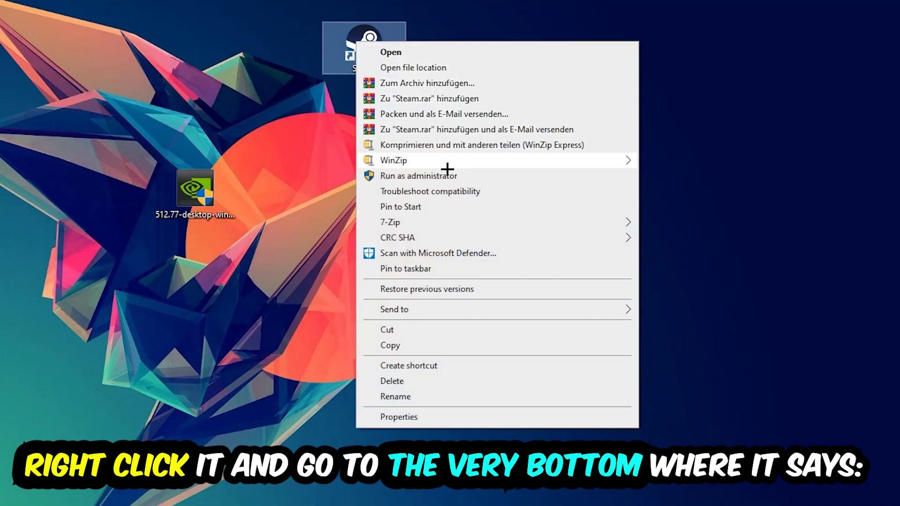
{"action": "left_click", "coordinate": [432, 420]}
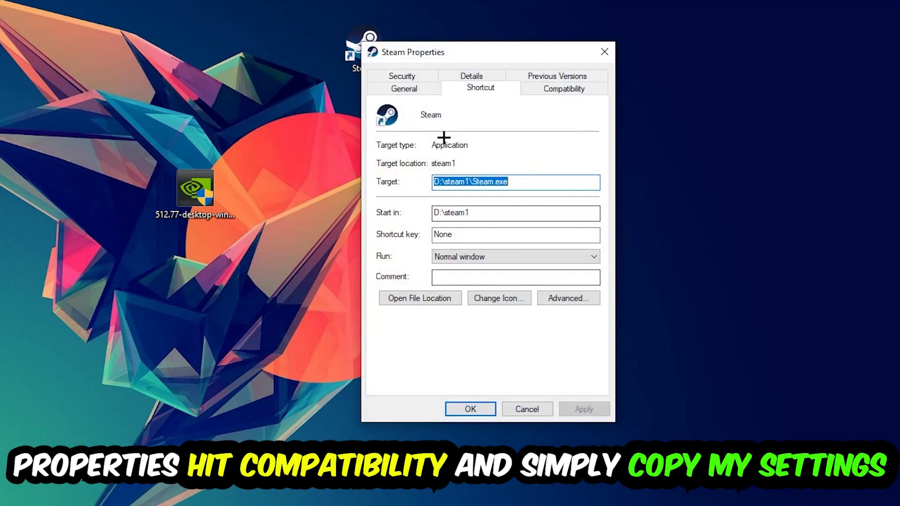
{"action": "left_click_drag", "start_coordinate": [436, 52], "coordinate": [391, 35]}
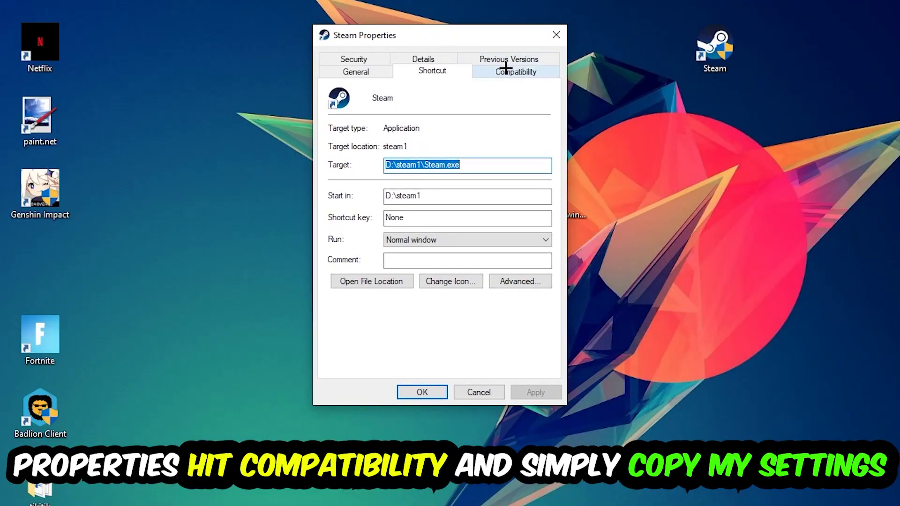
{"action": "left_click", "coordinate": [505, 68]}
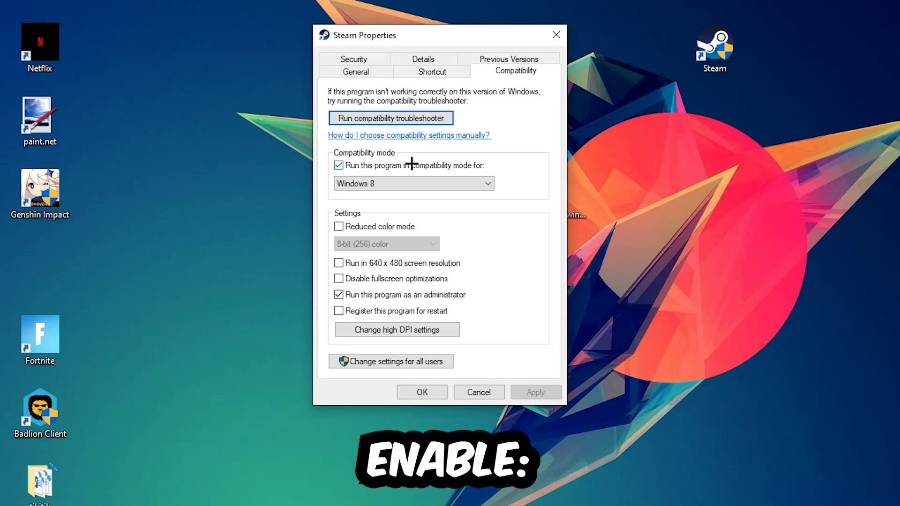
{"action": "left_click", "coordinate": [483, 183]}
{"action": "left_click", "coordinate": [519, 210]}
{"action": "left_click", "coordinate": [425, 395]}
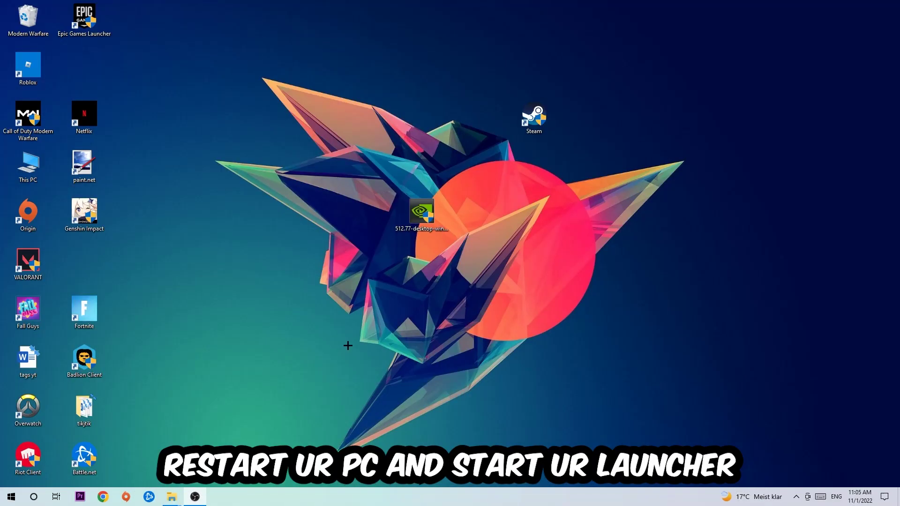
{"action": "left_click_drag", "start_coordinate": [524, 123], "coordinate": [406, 127]}
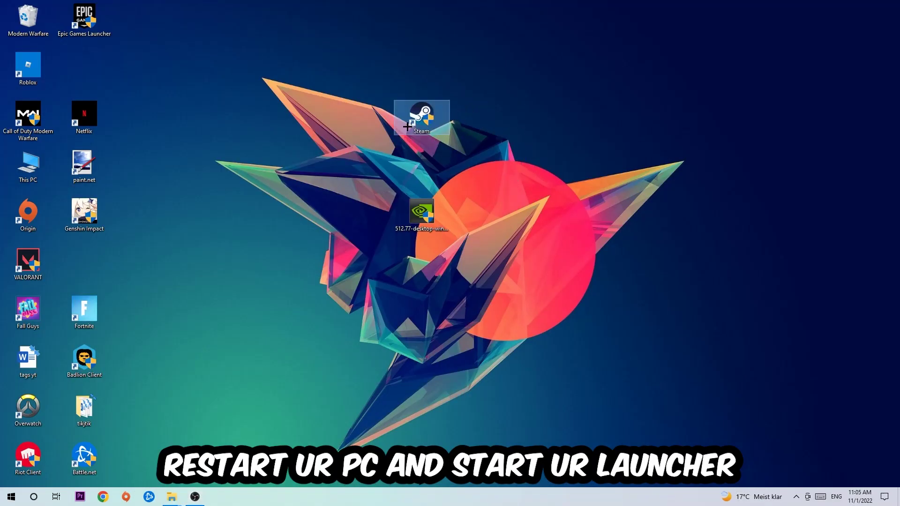
{"action": "left_click", "coordinate": [536, 204]}
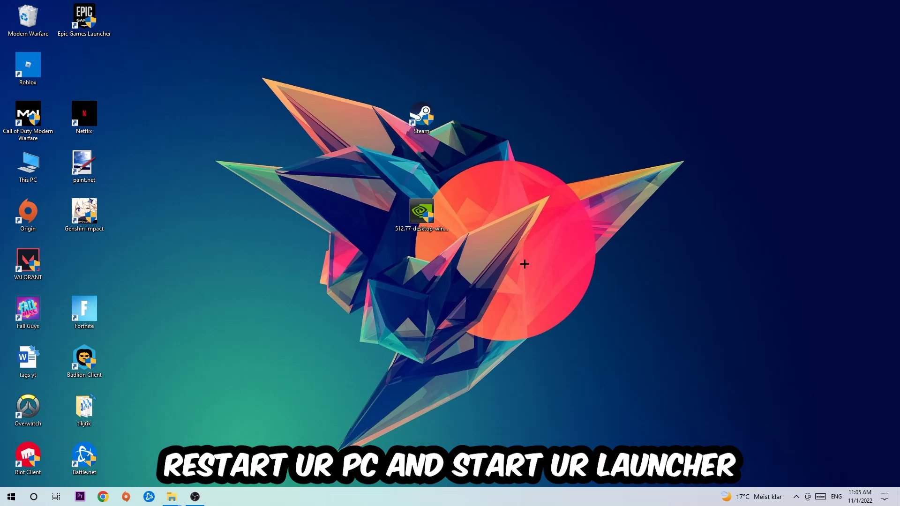